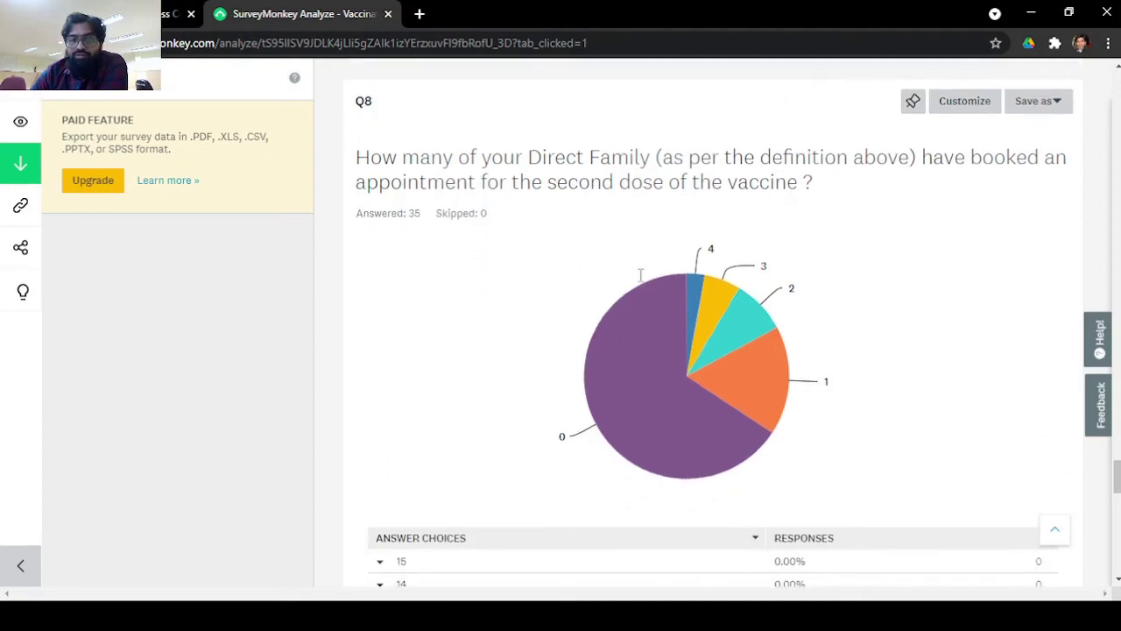
Examine the Q8 pie chart and answer table on family members' second-dose vaccine appointments
mouse_move(624, 415)
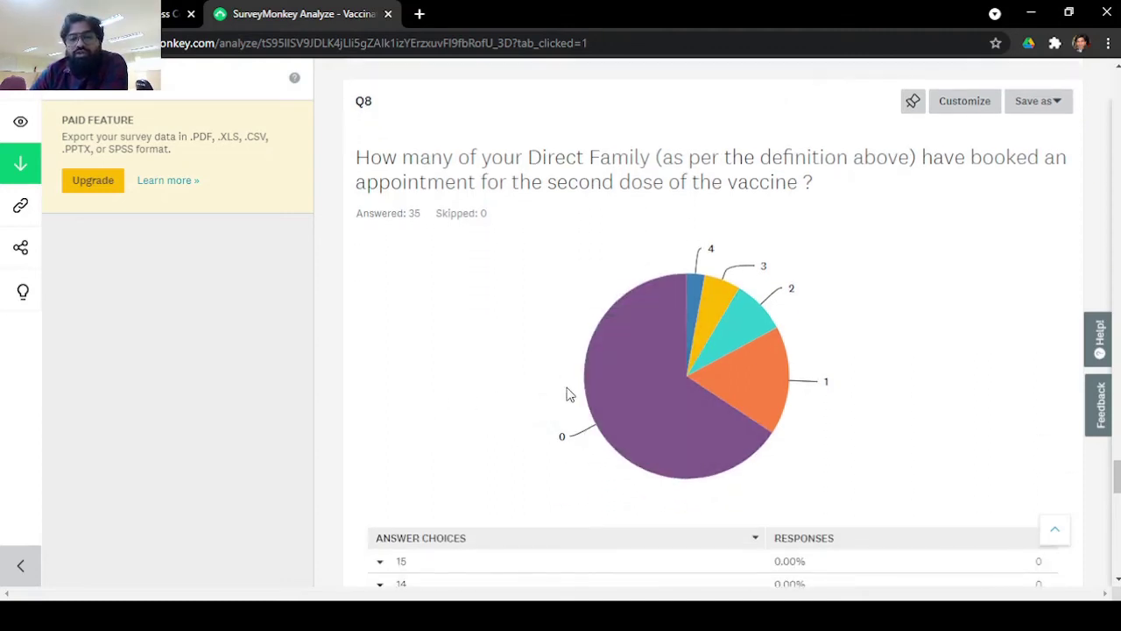
scroll(598, 395, down, 1)
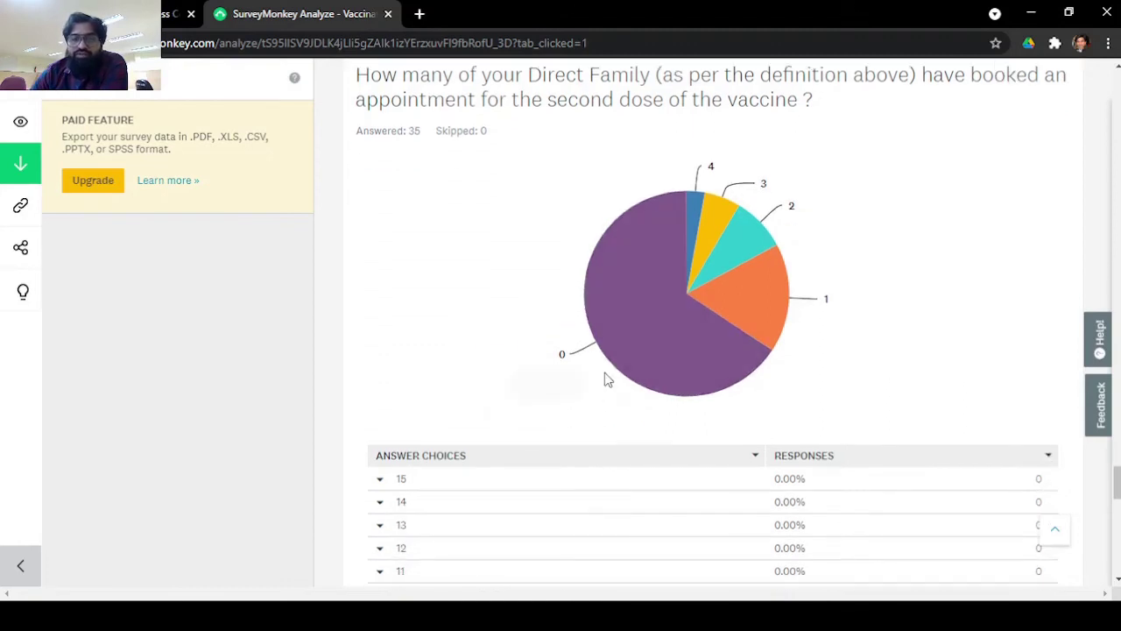
scroll(373, 403, down, 1)
scroll(344, 424, down, 2)
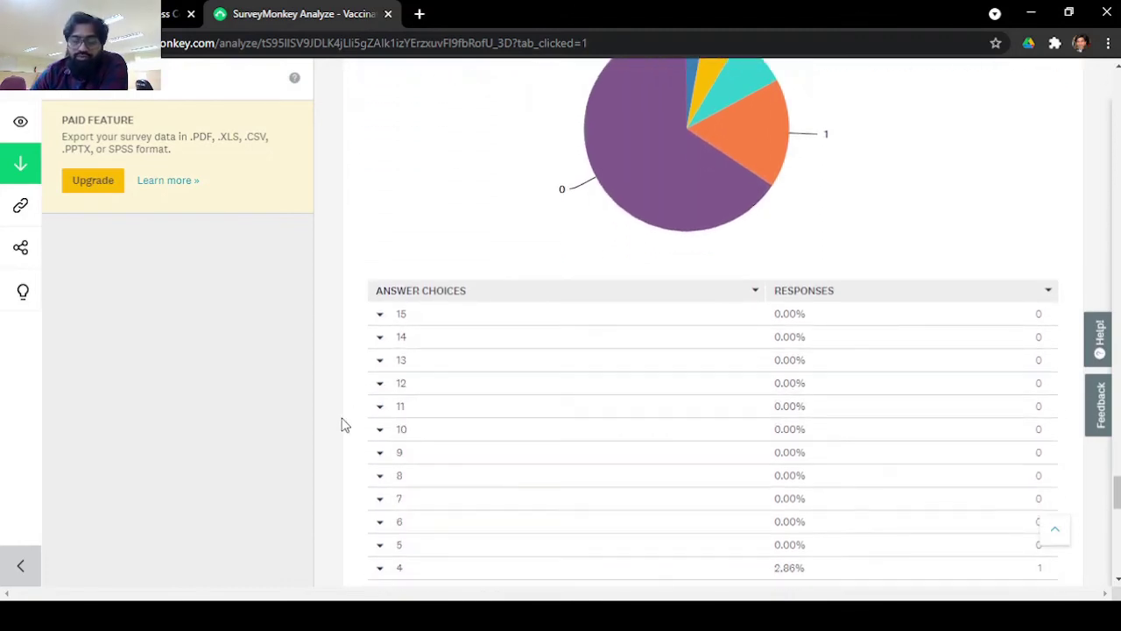
scroll(343, 424, up, 3)
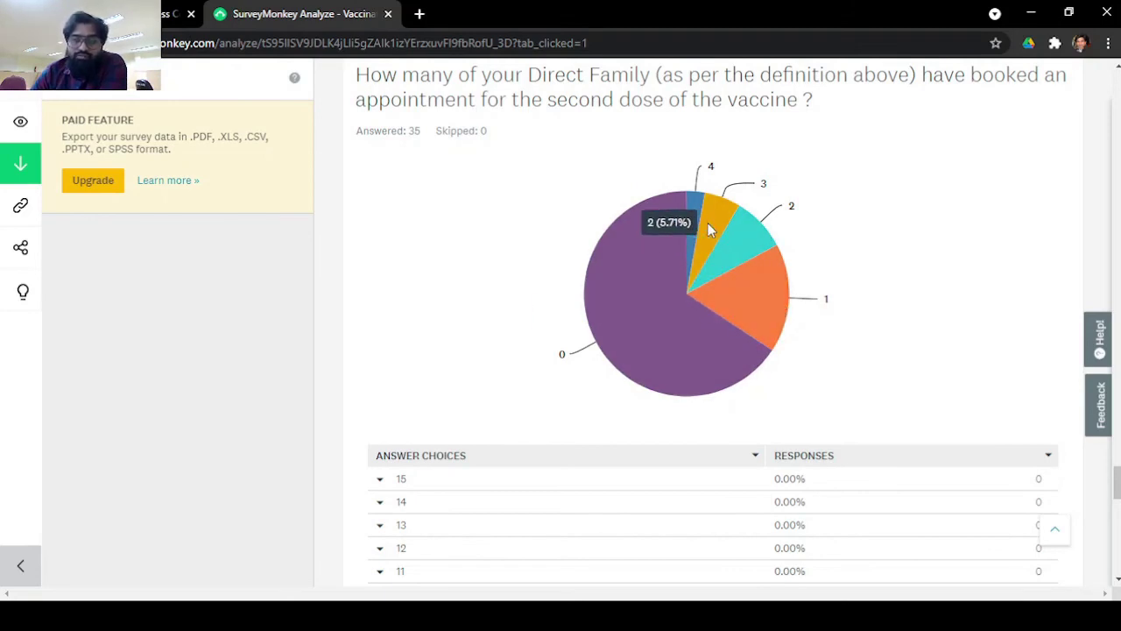
scroll(337, 403, down, 2)
Examine the Q9 results on family members returning home unvaccinated because the vaccine was unavailable
scroll(331, 406, down, 7)
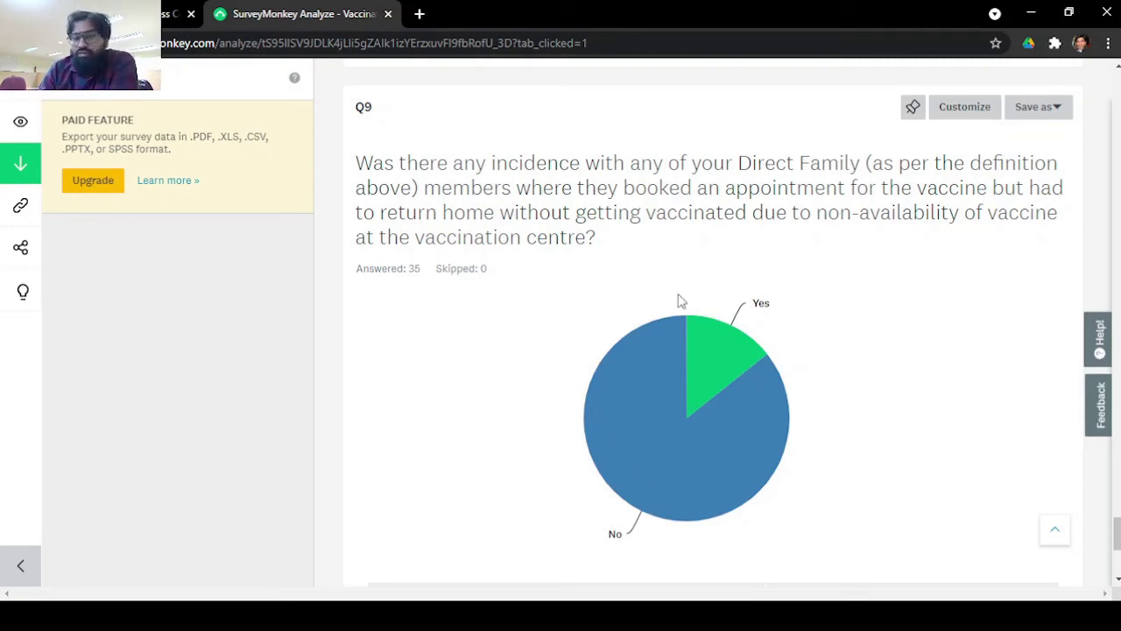
mouse_move(740, 342)
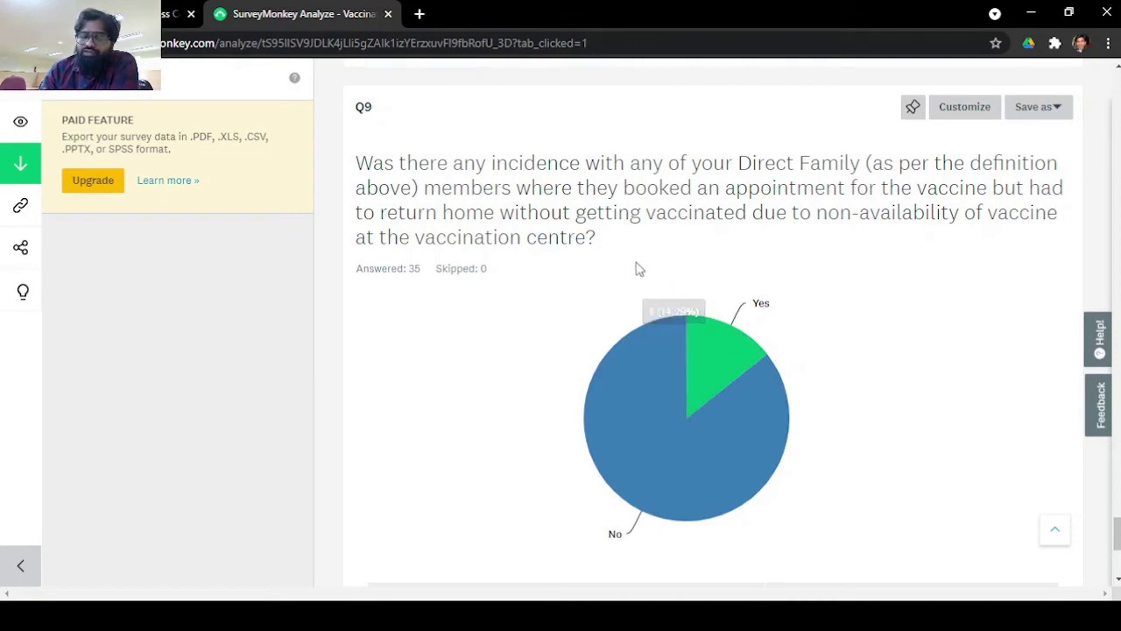
scroll(517, 283, down, 1)
scroll(517, 282, up, 1)
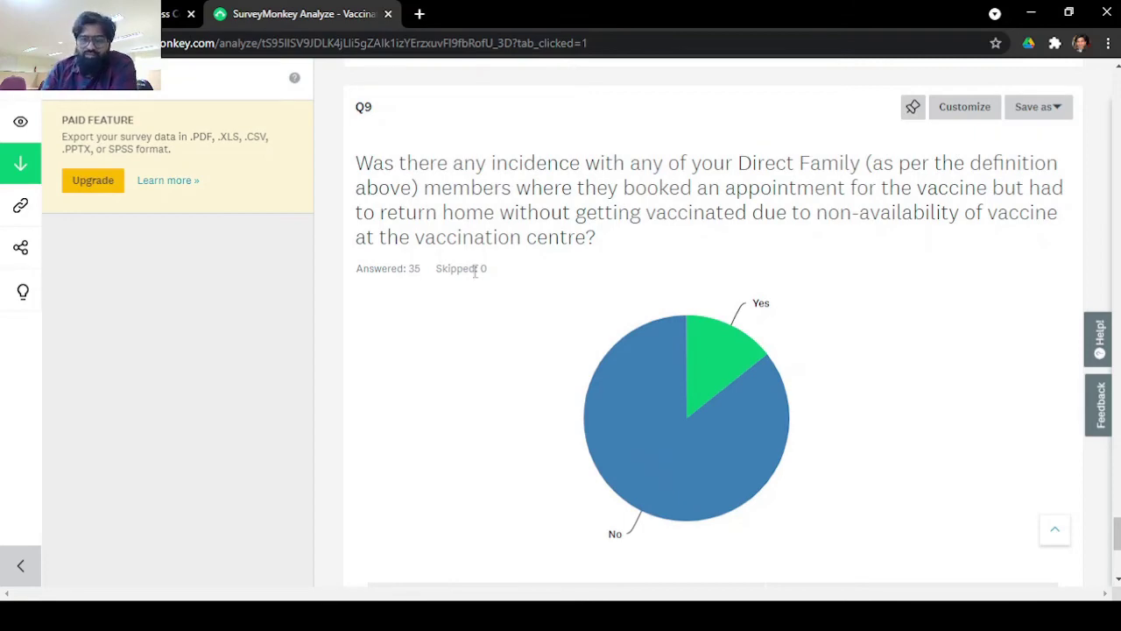
scroll(495, 268, down, 4)
scroll(499, 268, up, 6)
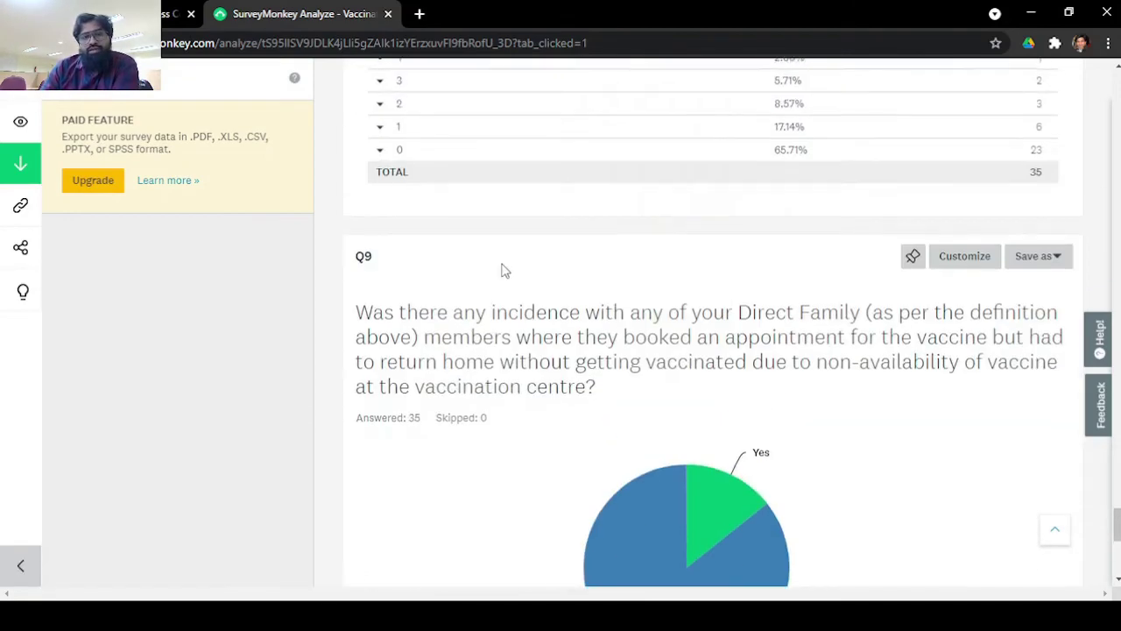
mouse_move(691, 500)
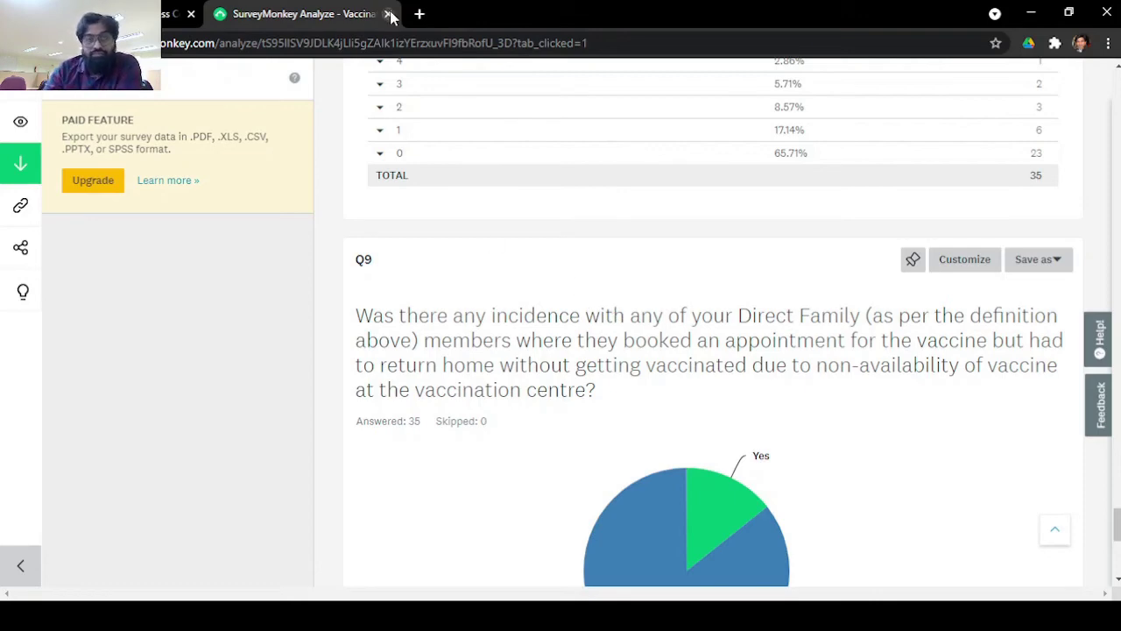
Leave the Vaccination Check-in Survey results and look over the list of all surveys in the account
scroll(350, 131, up, 10)
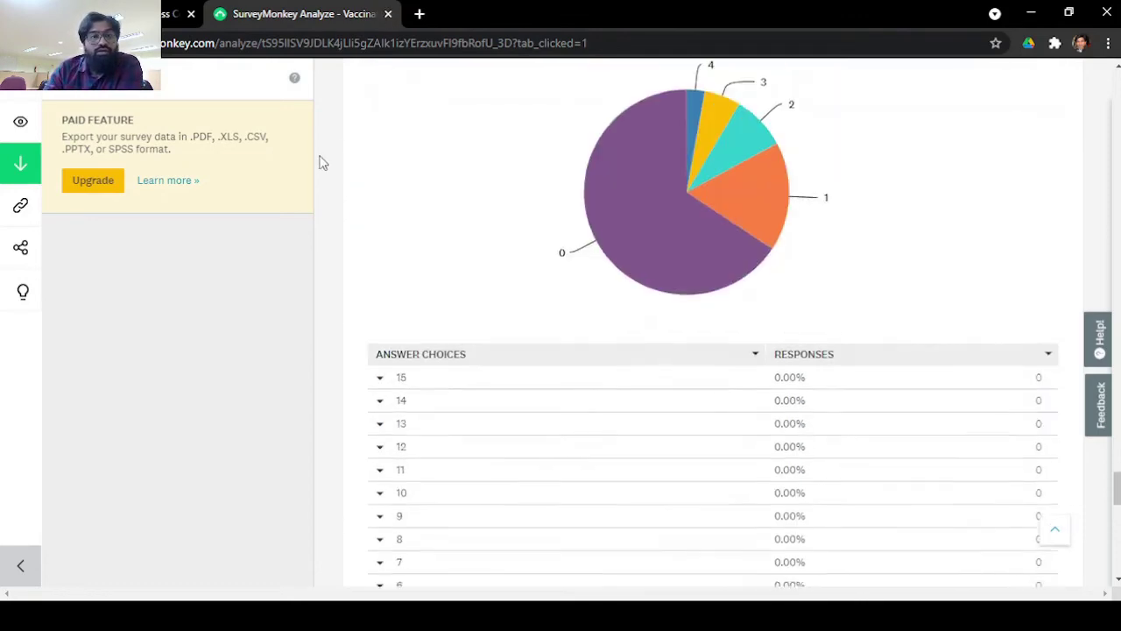
scroll(148, 131, down, 5)
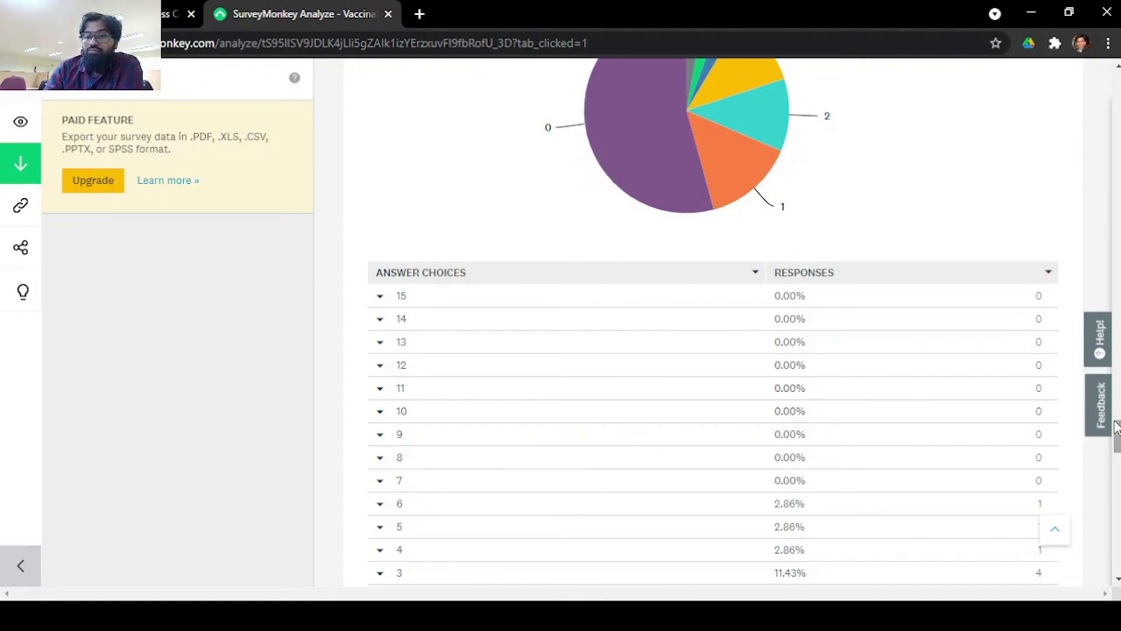
drag(1115, 429, 1112, 66)
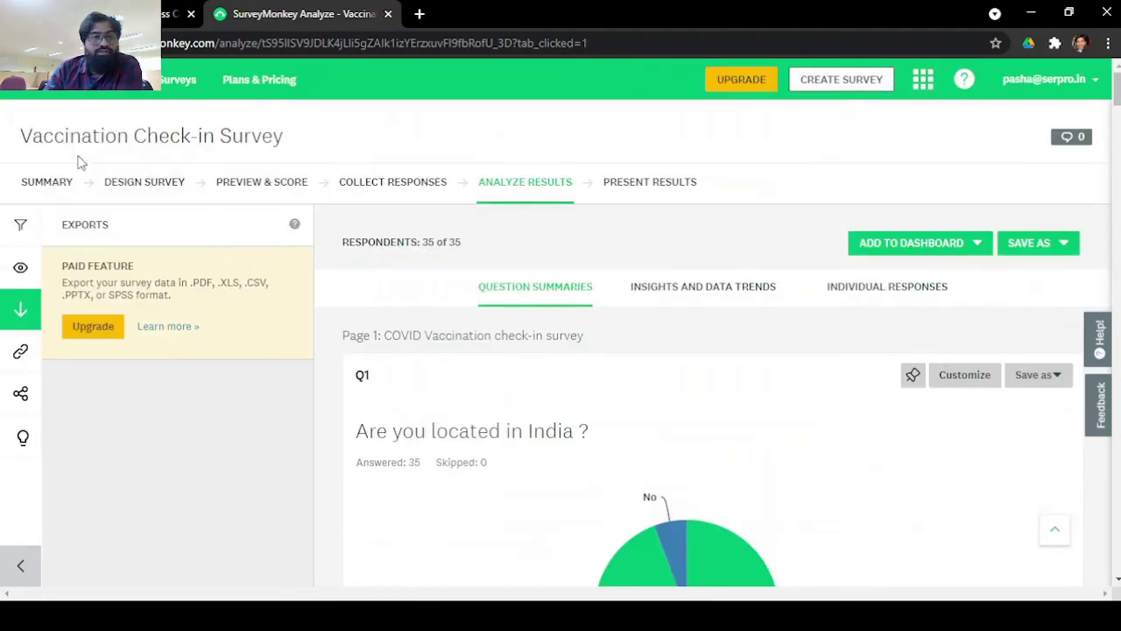
click(171, 81)
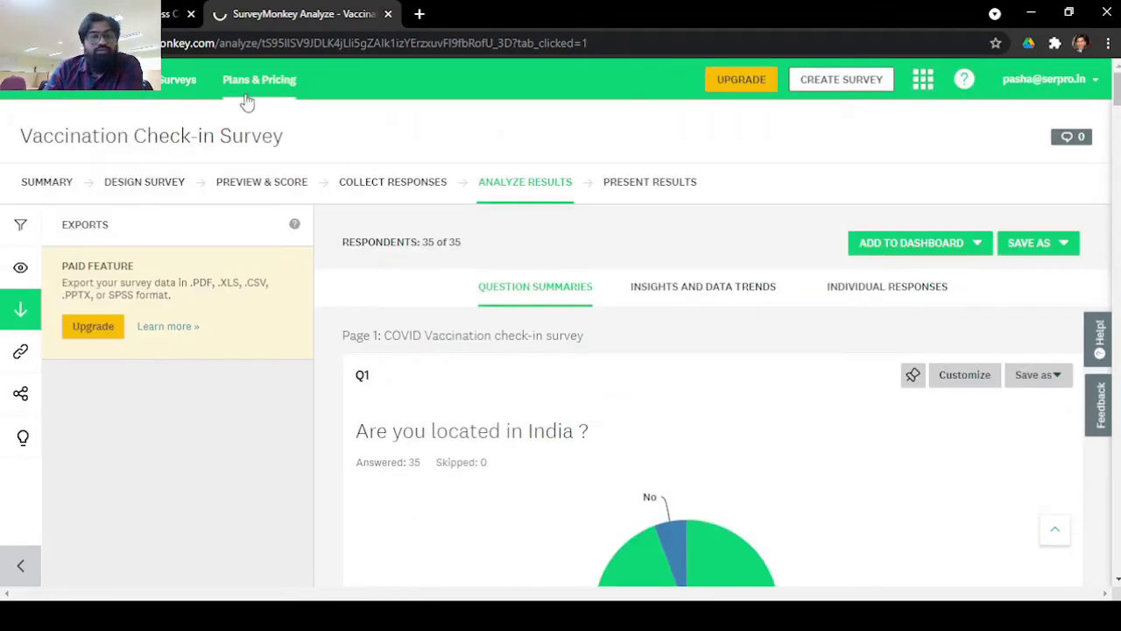
scroll(312, 318, down, 2)
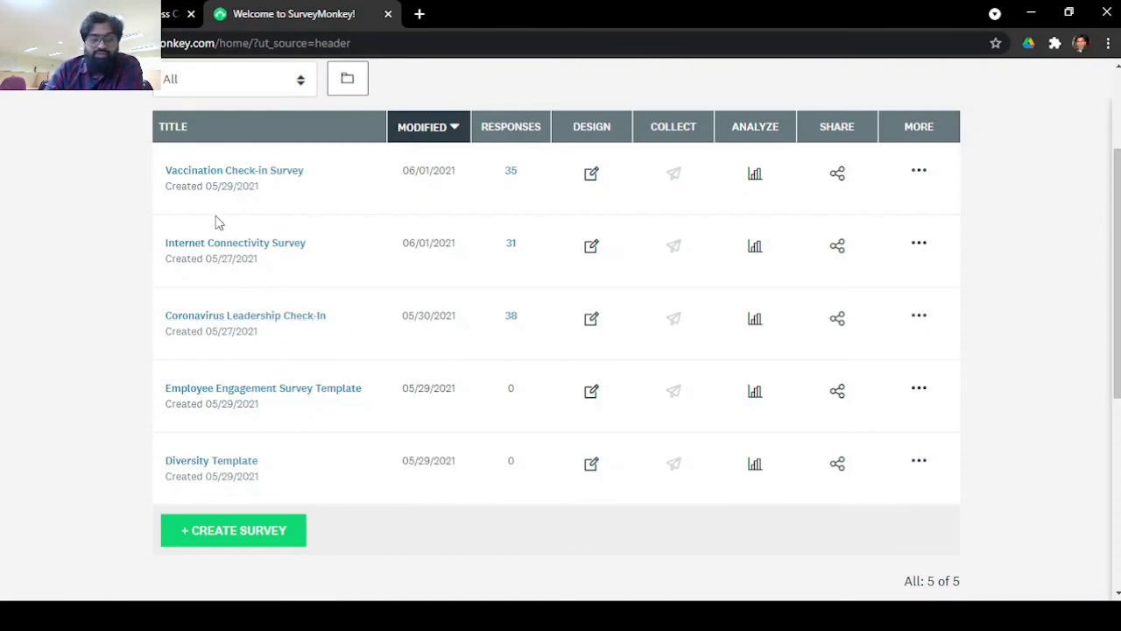
scroll(213, 261, up, 1)
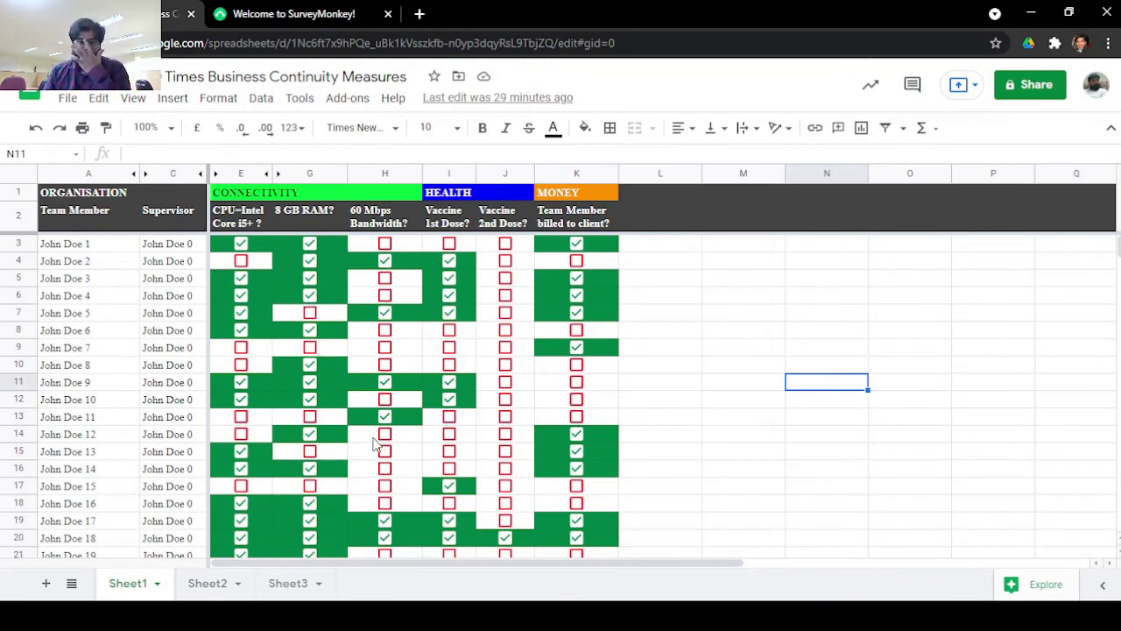
Review the Connectivity, Health and Money header groups in Sheet1, ending at the "Team Member billed to client?" column heading
click(261, 201)
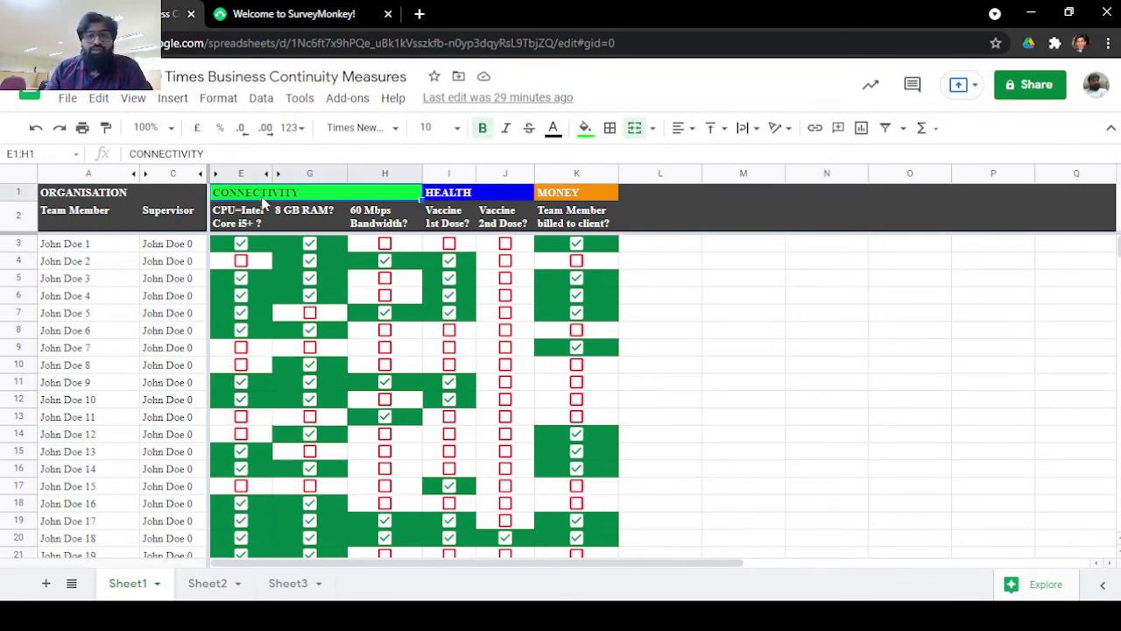
click(476, 200)
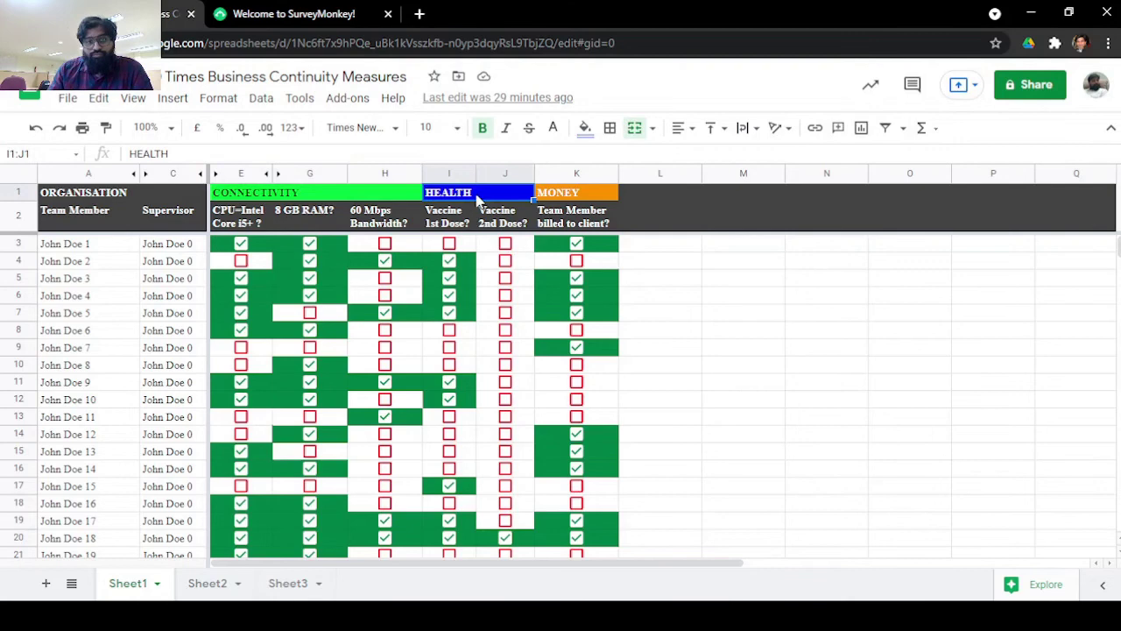
click(571, 194)
click(350, 197)
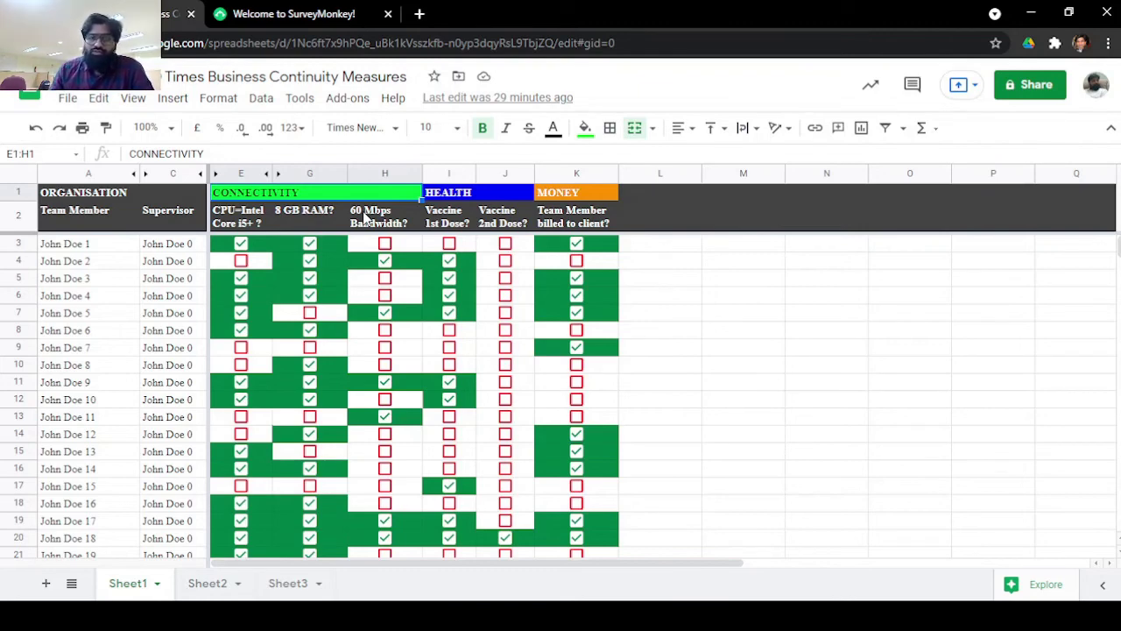
click(457, 197)
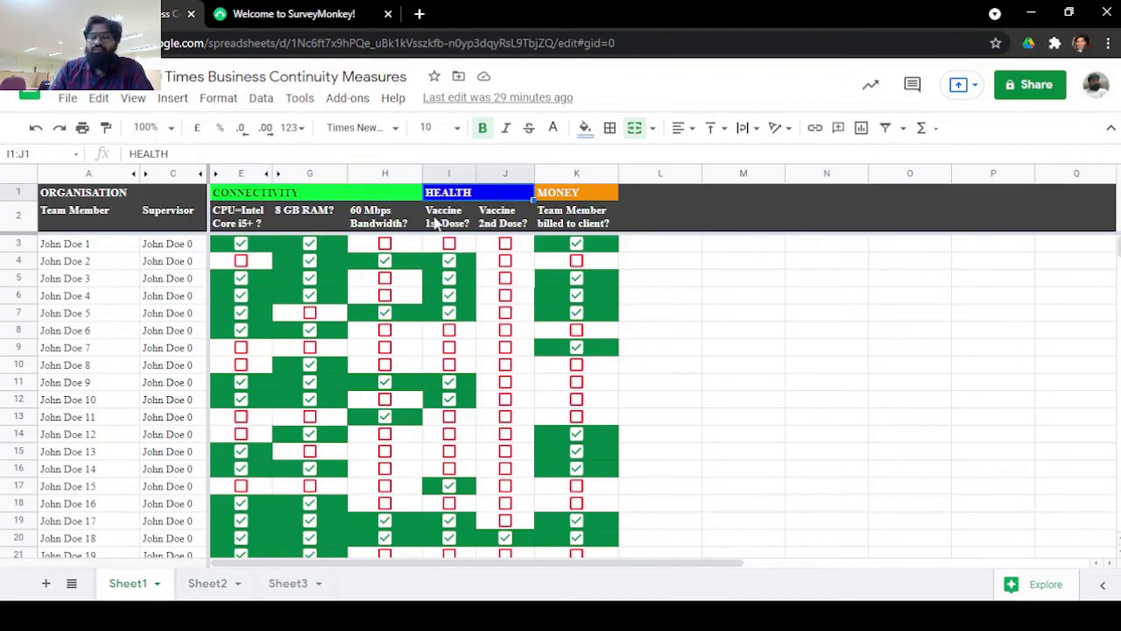
click(573, 194)
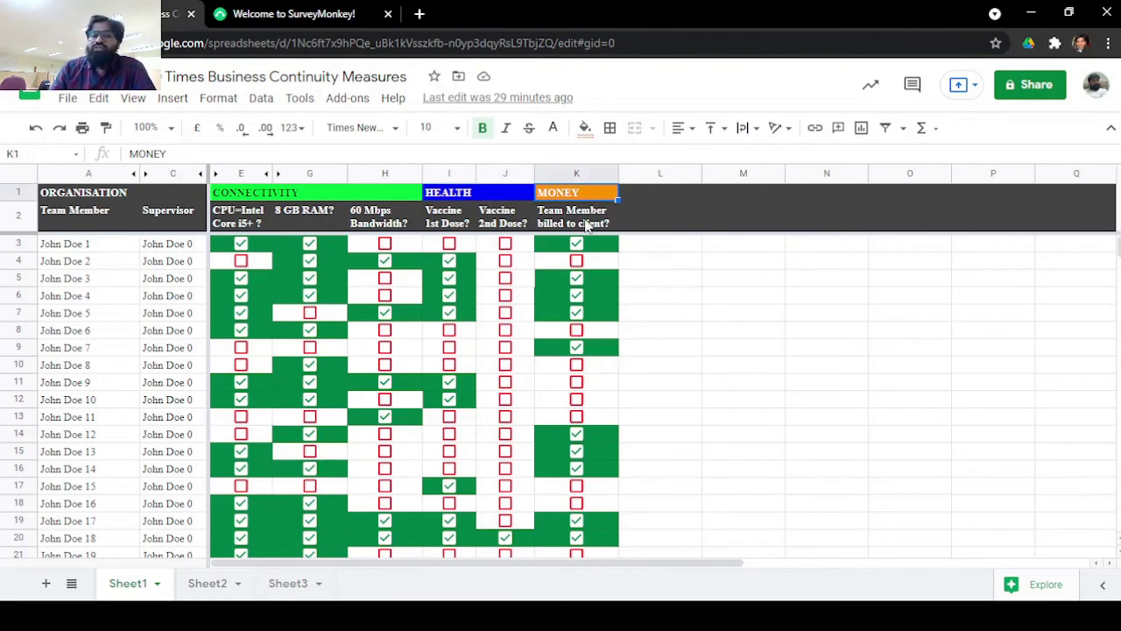
click(586, 225)
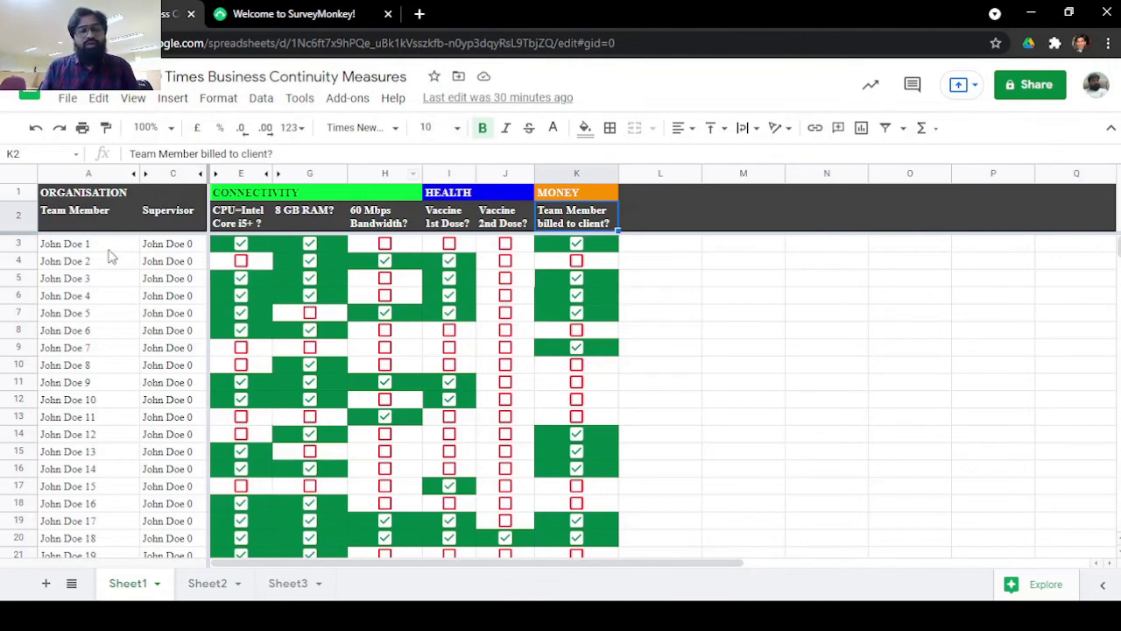
Look over the team members in A3:A16 and their checkbox entries, including the Vaccine 1st Dose cell I8
drag(65, 247, 123, 456)
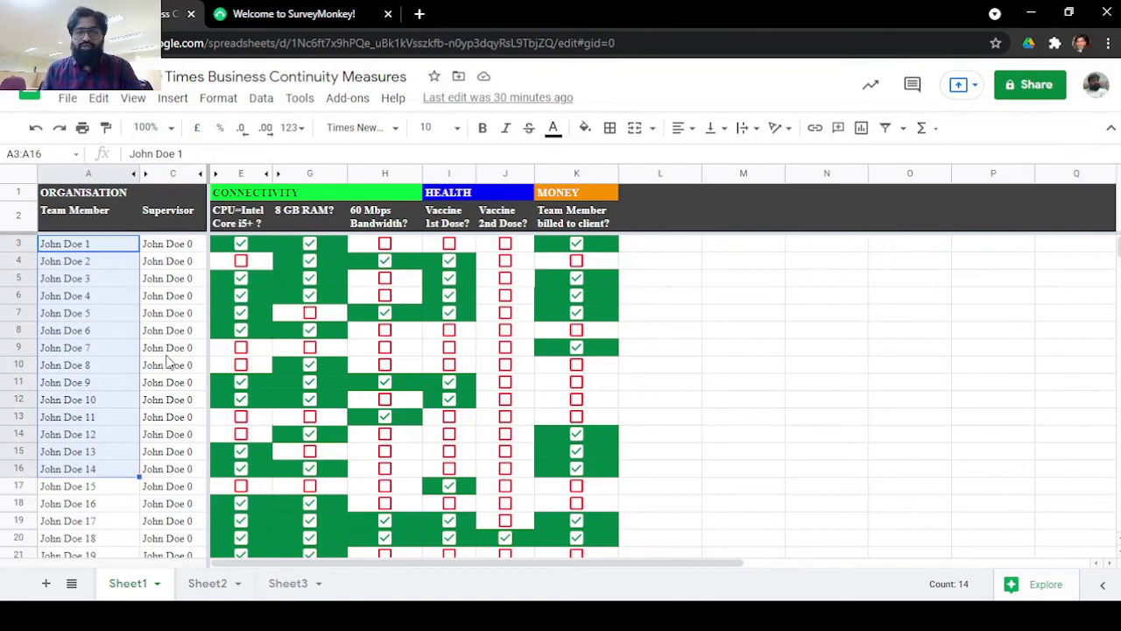
click(106, 261)
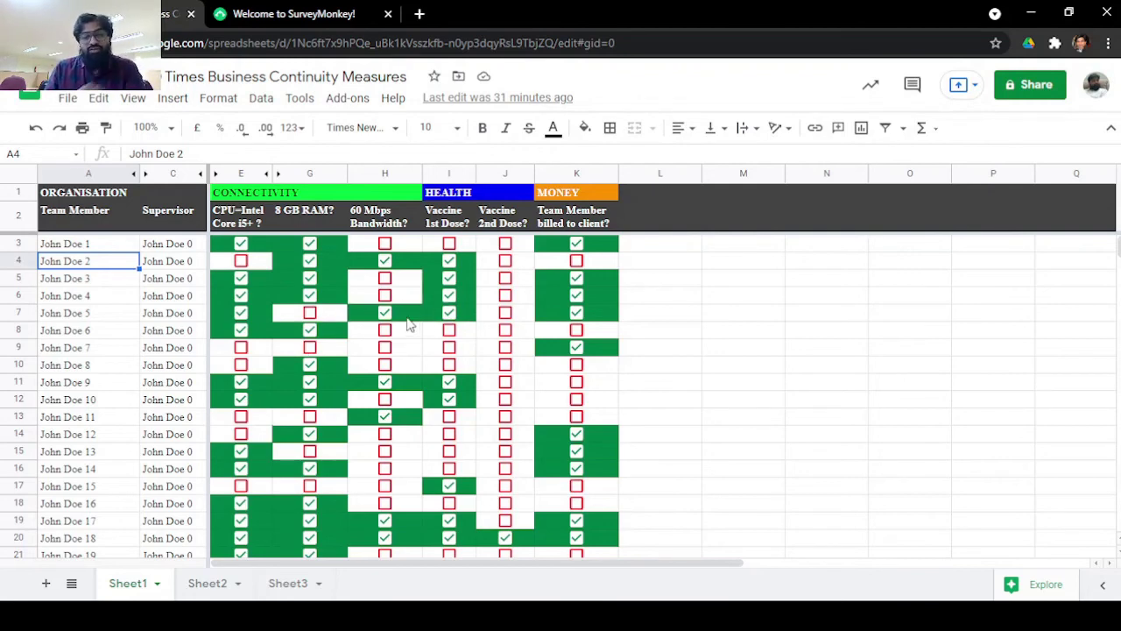
click(437, 336)
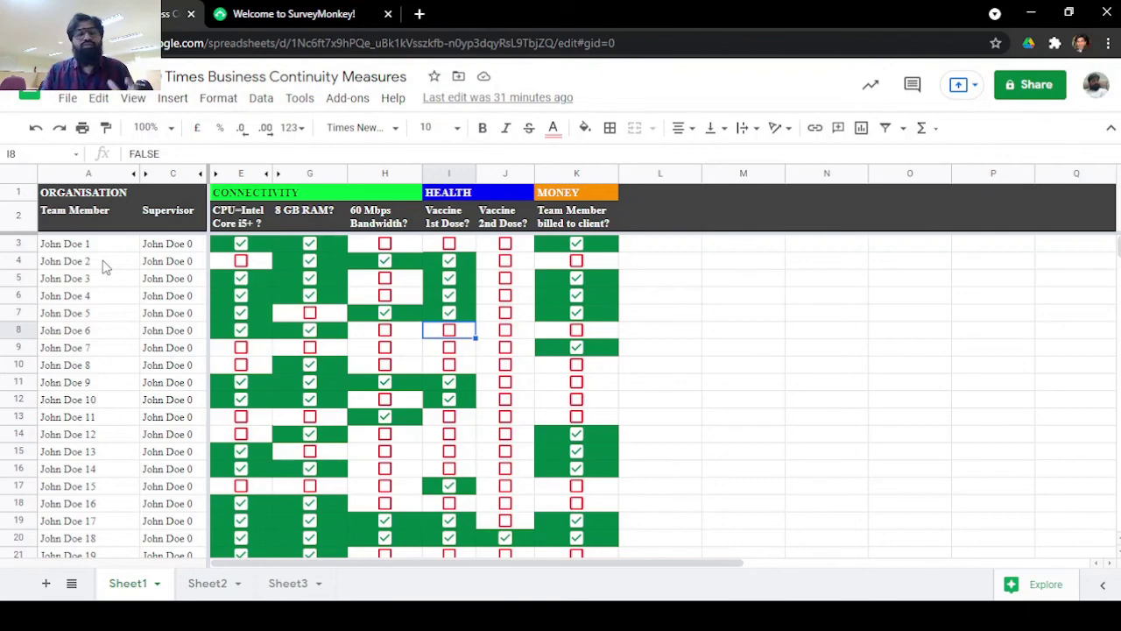
Clear the CPU, 8 GB RAM and billed-to-client checkboxes for the team member in row 3
click(241, 244)
click(310, 244)
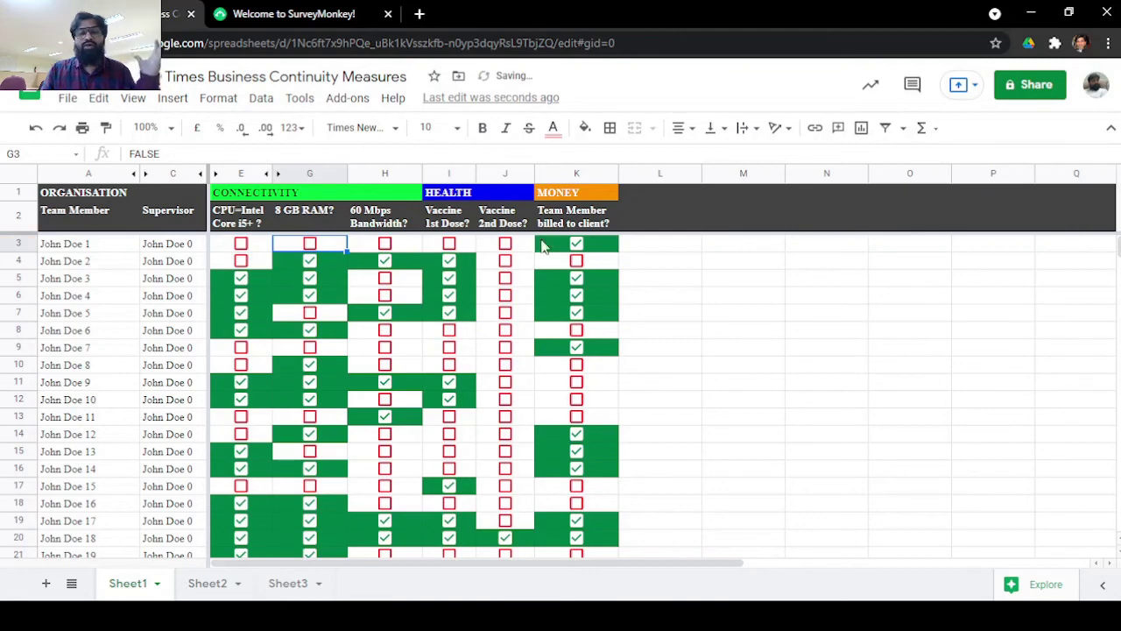
click(576, 244)
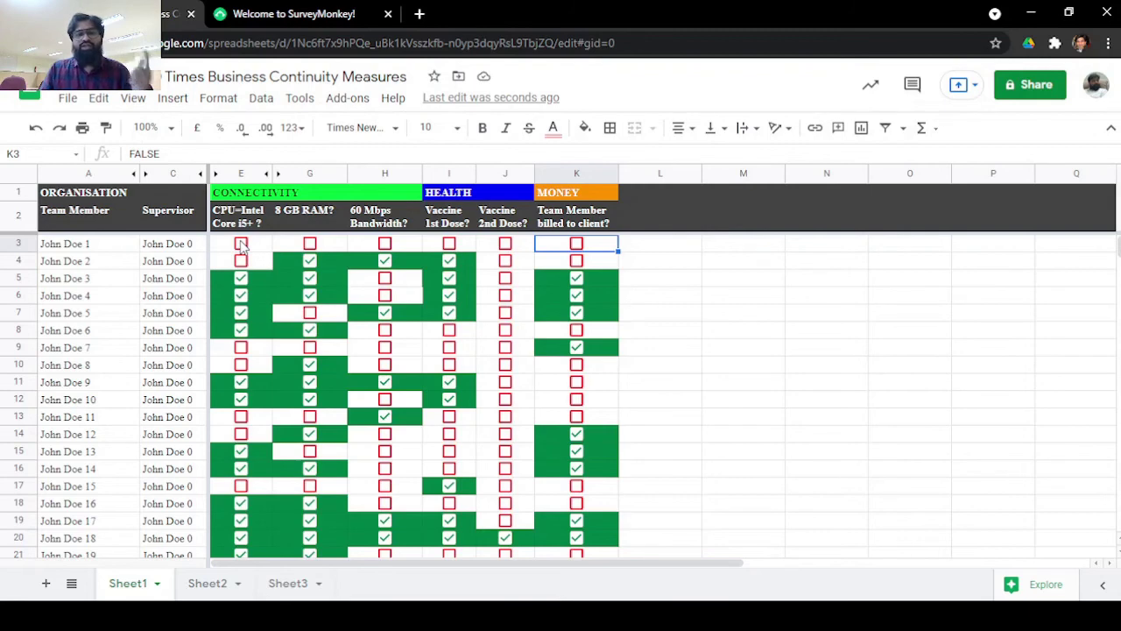
Tick the CPU, 8 GB RAM, 60 Mbps Bandwidth, Vaccine 1st Dose and Vaccine 2nd Dose checkboxes in row 3
click(241, 243)
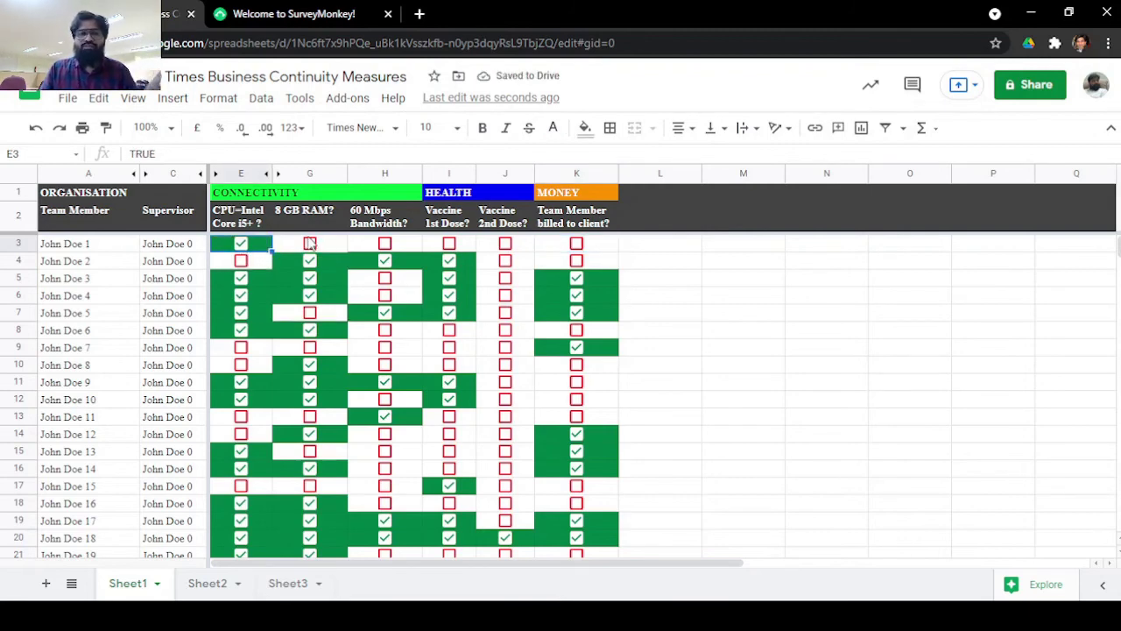
click(310, 243)
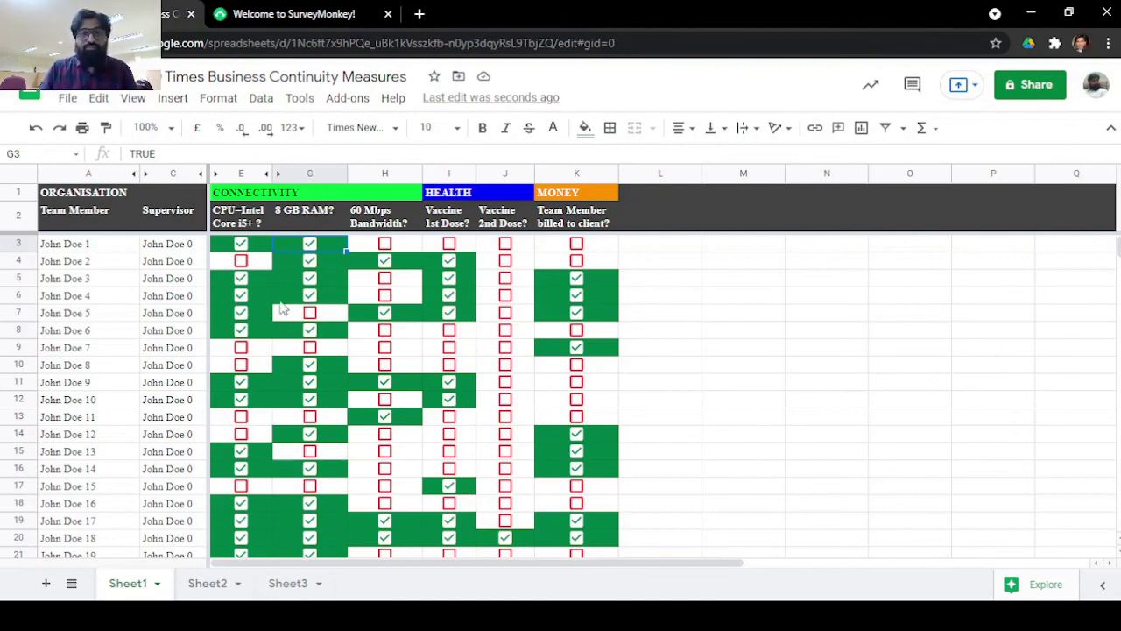
click(384, 245)
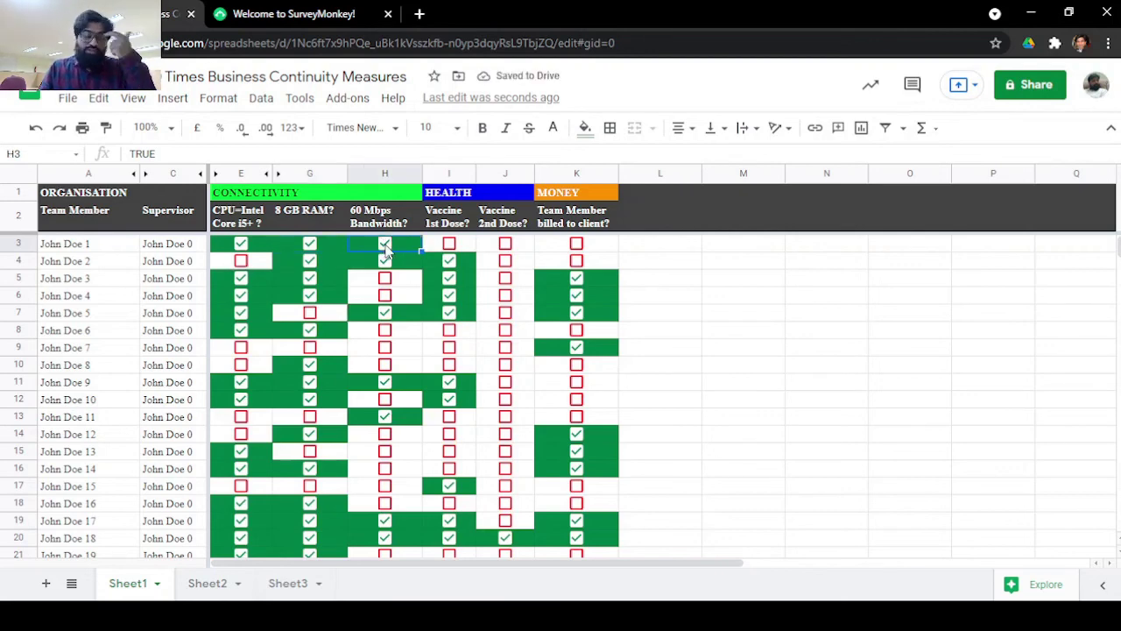
click(359, 195)
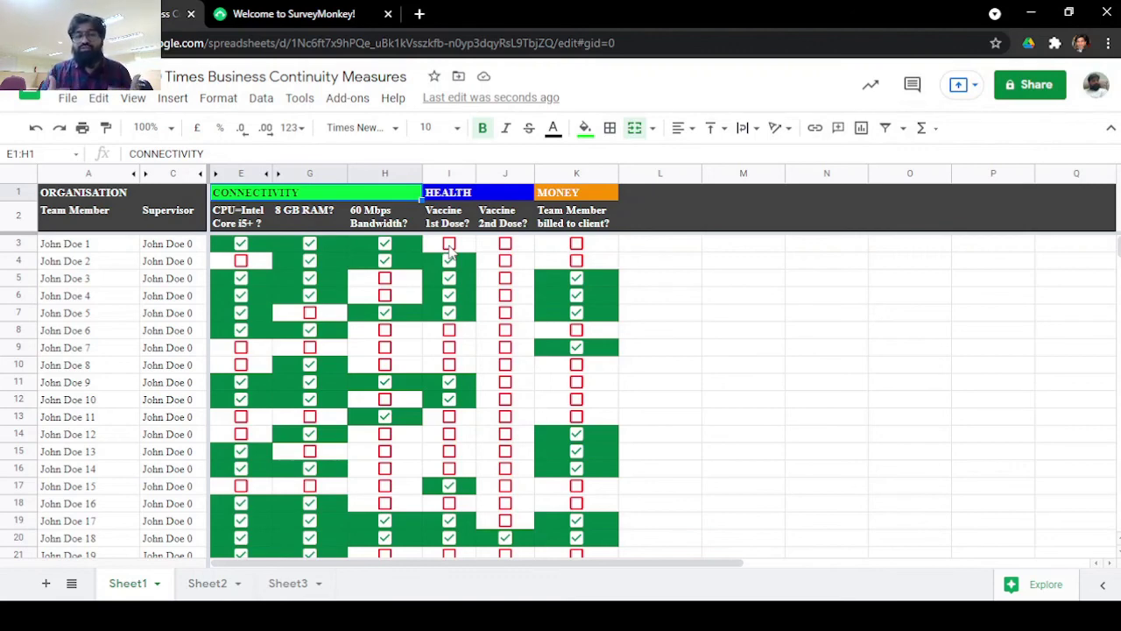
click(447, 247)
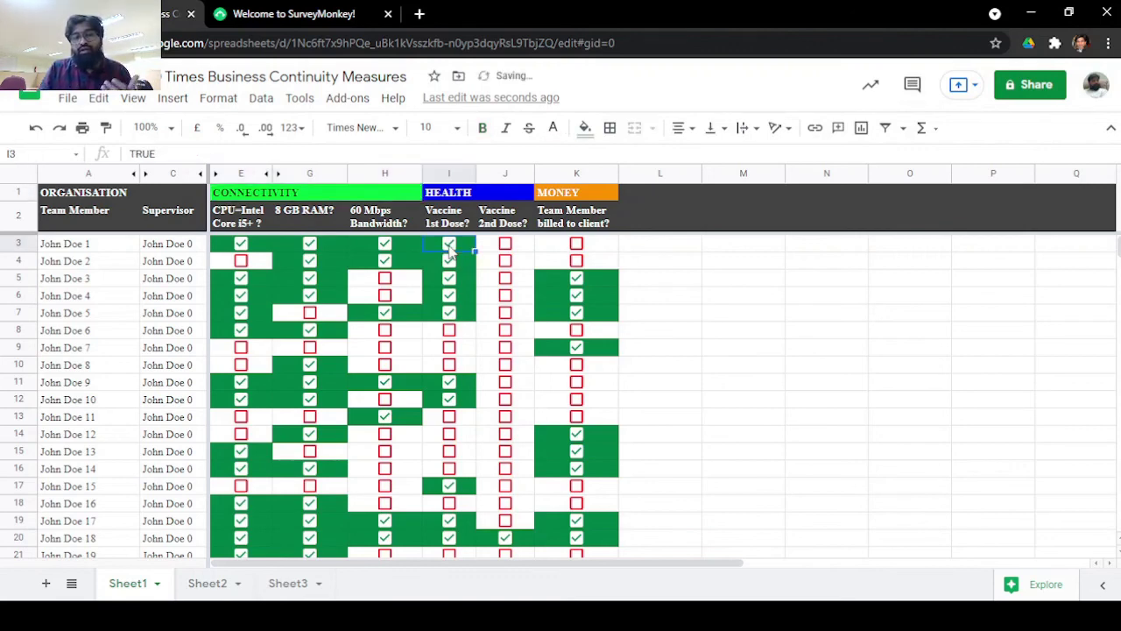
click(506, 246)
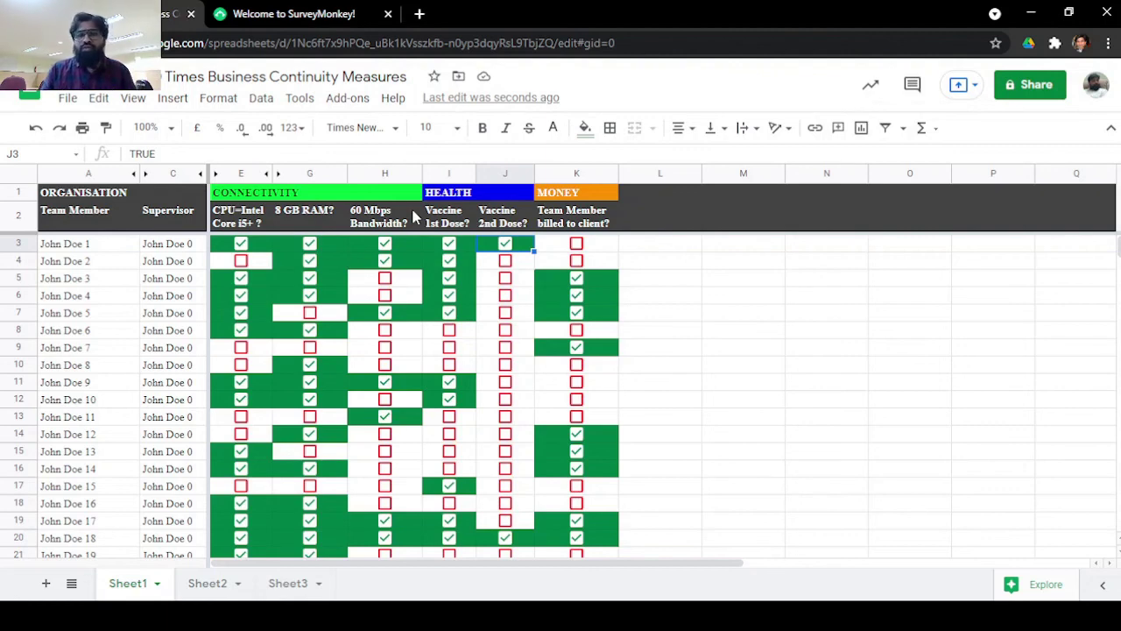
Mark the team members in rows 3, 4 and 8 as billed to client
click(577, 246)
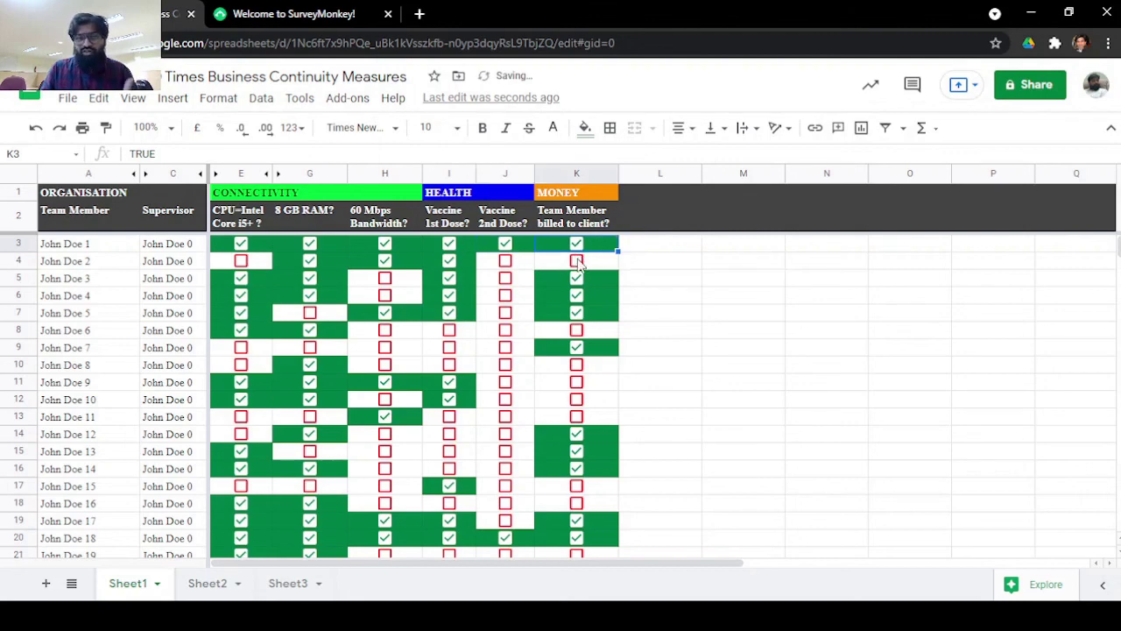
click(577, 261)
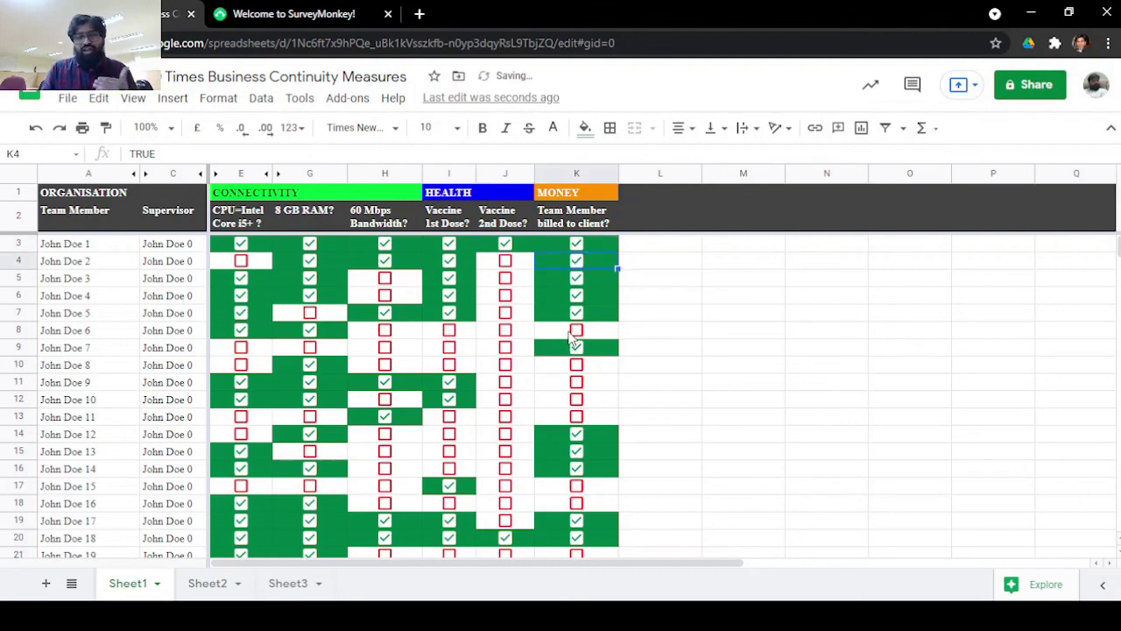
click(575, 332)
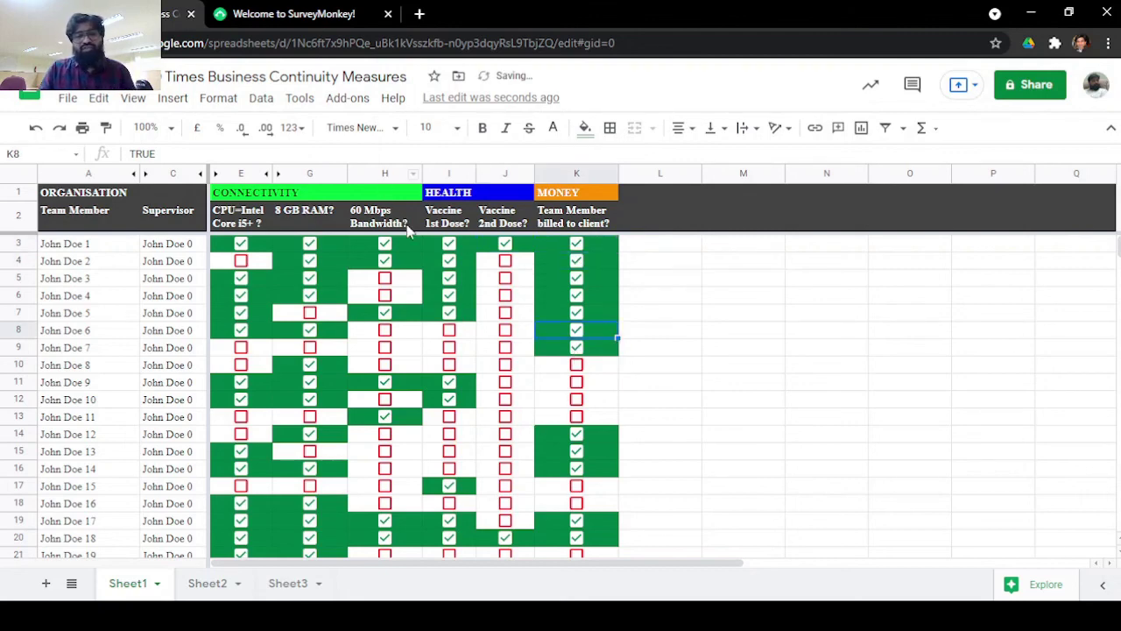
Tick the remaining checkboxes in rows 4 to 7: bandwidth H5 and H6, Vaccine 2nd Dose J4 to J7, 8 GB RAM G7 and CPU E4
click(389, 279)
click(390, 296)
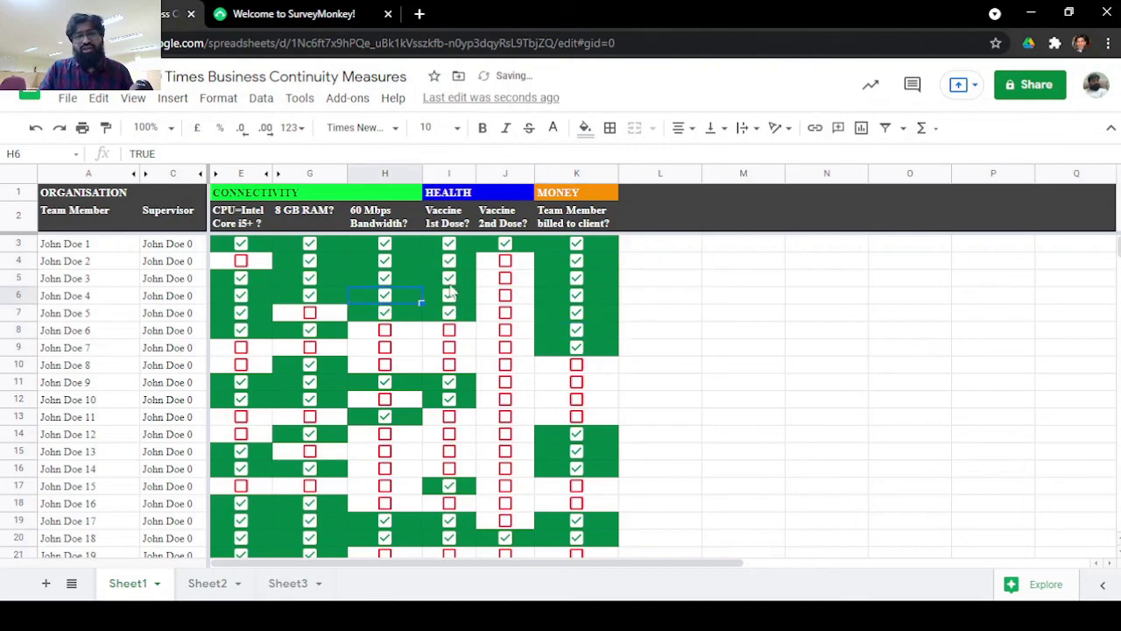
click(508, 262)
click(505, 279)
click(505, 296)
click(505, 312)
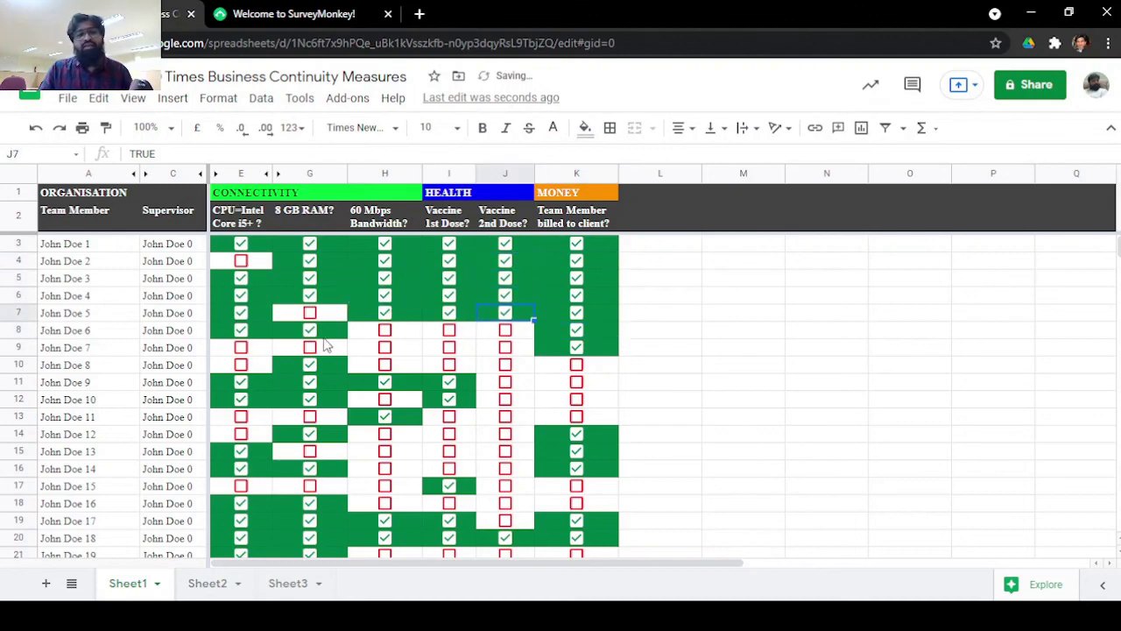
click(311, 314)
click(241, 261)
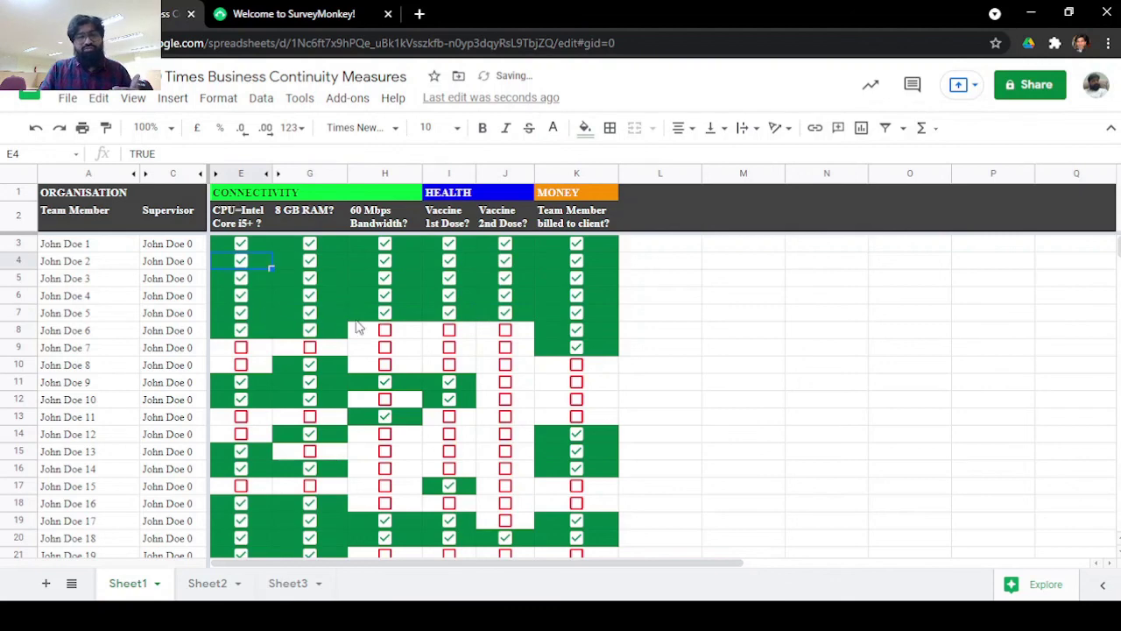
Tick the 60 Mbps Bandwidth, Vaccine 1st Dose and Vaccine 2nd Dose checkboxes for the team member in row 8
click(385, 331)
click(450, 331)
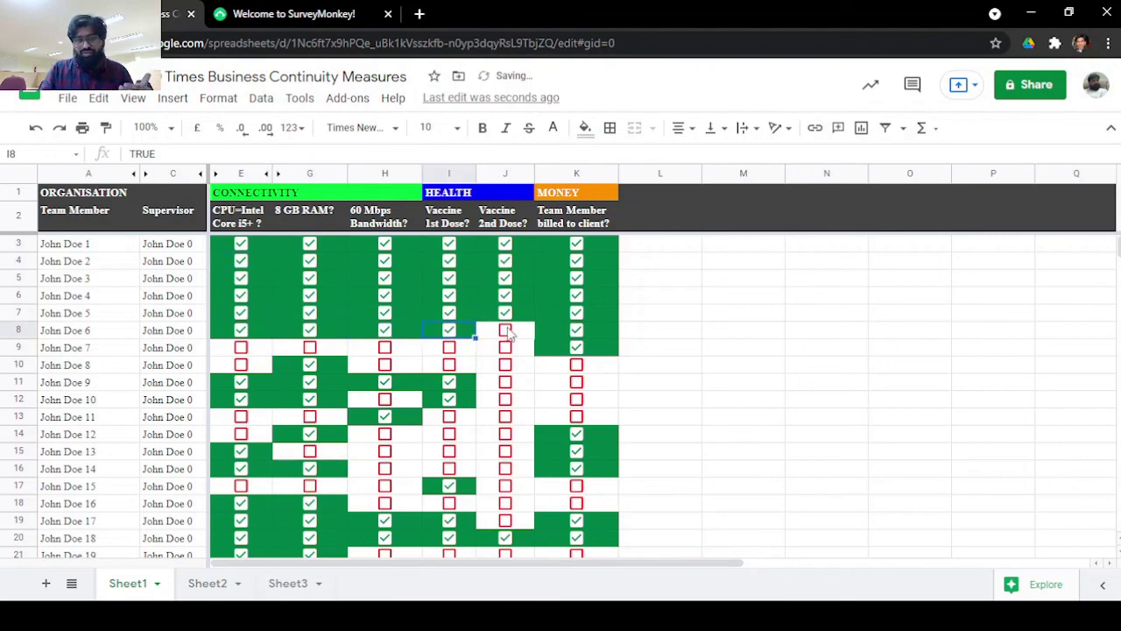
click(506, 331)
Tick the CPU, 8 GB RAM, 60 Mbps Bandwidth, Vaccine 1st Dose and Vaccine 2nd Dose checkboxes in row 9
click(241, 347)
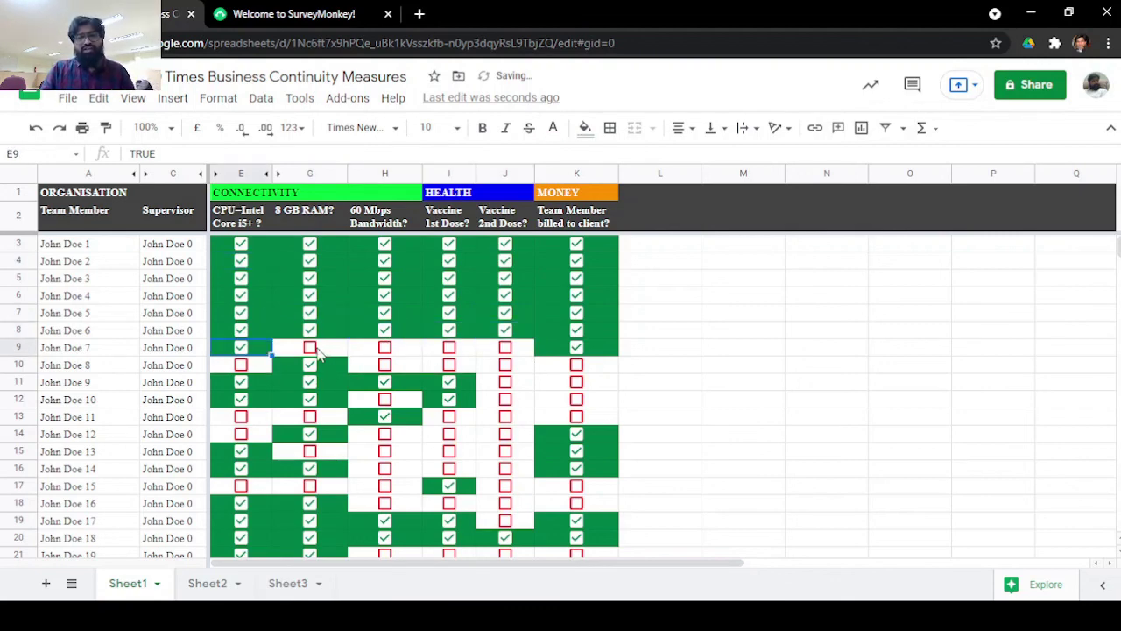
click(309, 347)
click(384, 348)
click(449, 348)
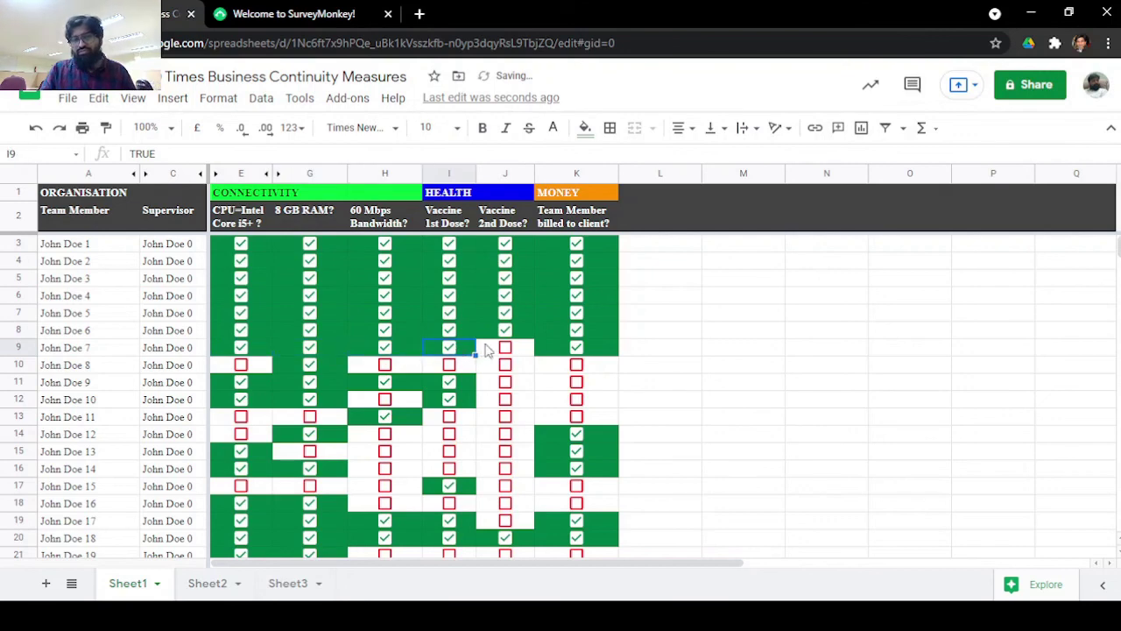
click(505, 348)
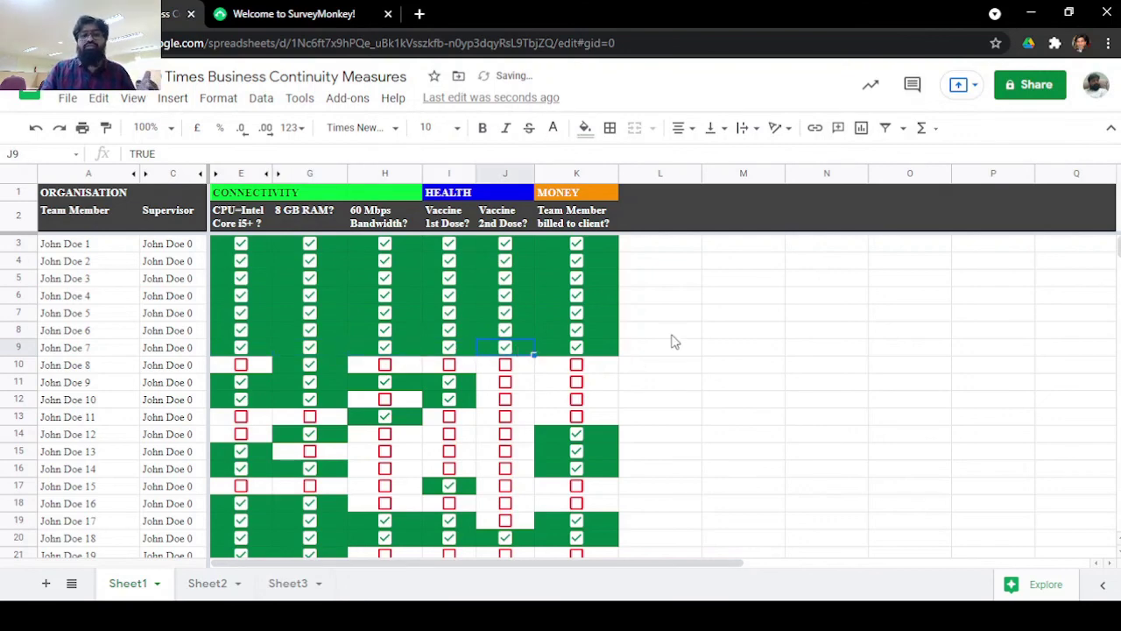
click(671, 334)
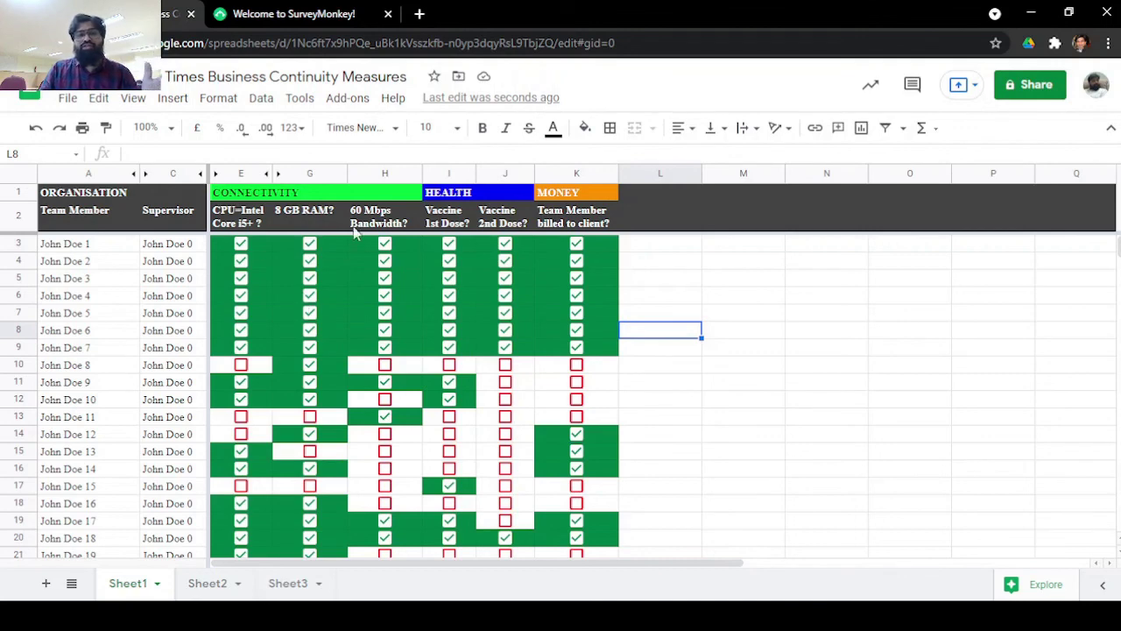
Go through the CONNECTIVITY, HEALTH and MONEY category headers in row 1, selecting each in turn
click(322, 197)
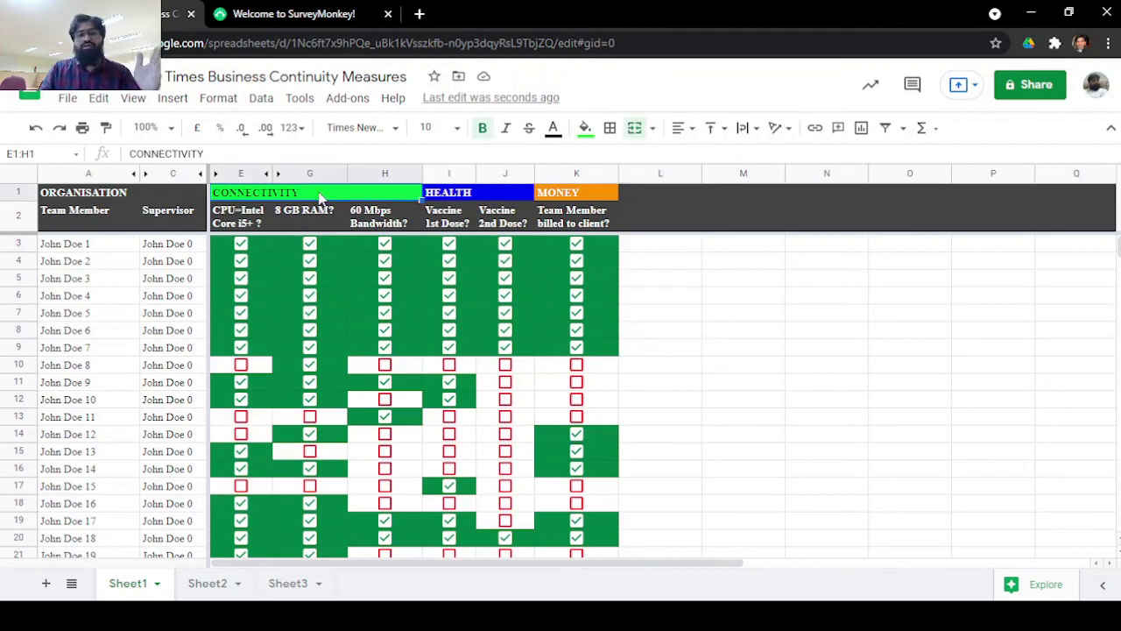
click(464, 195)
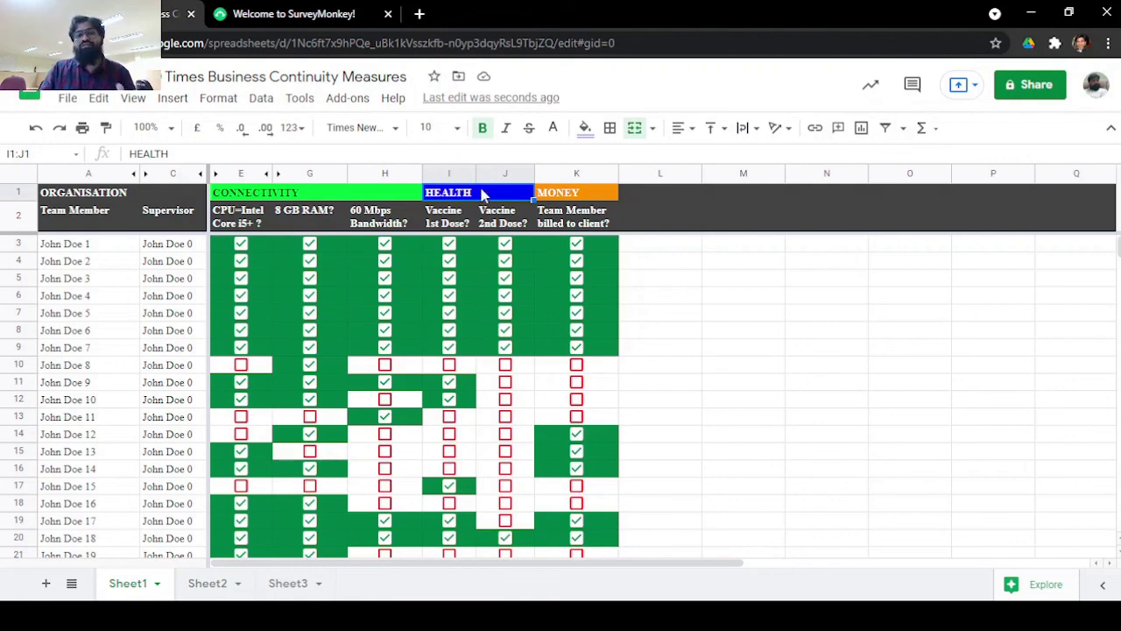
click(565, 196)
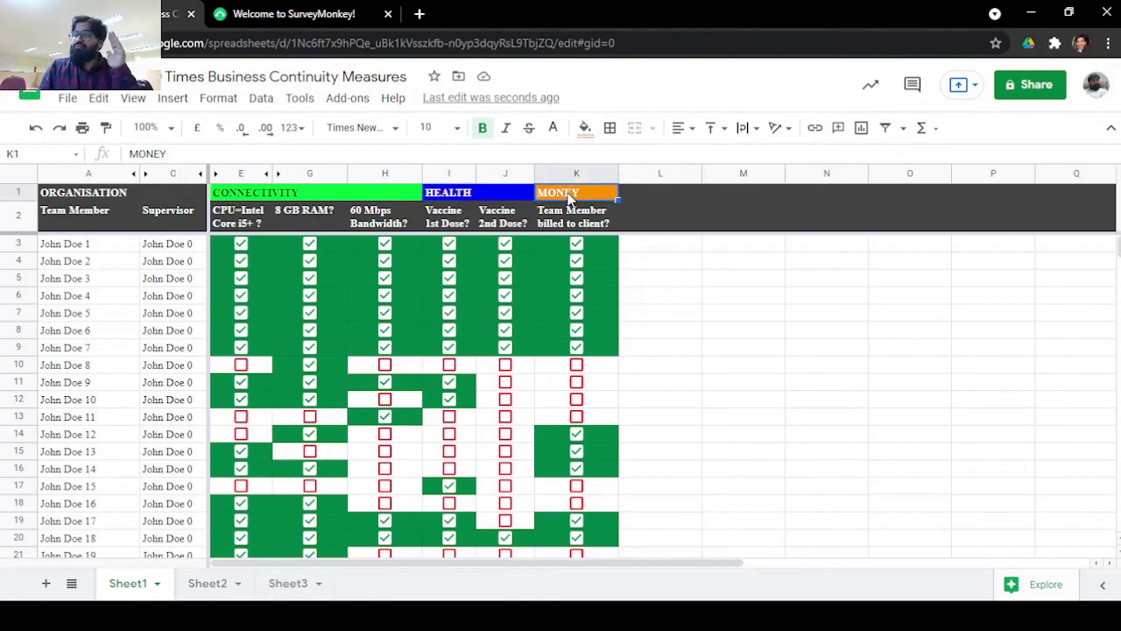